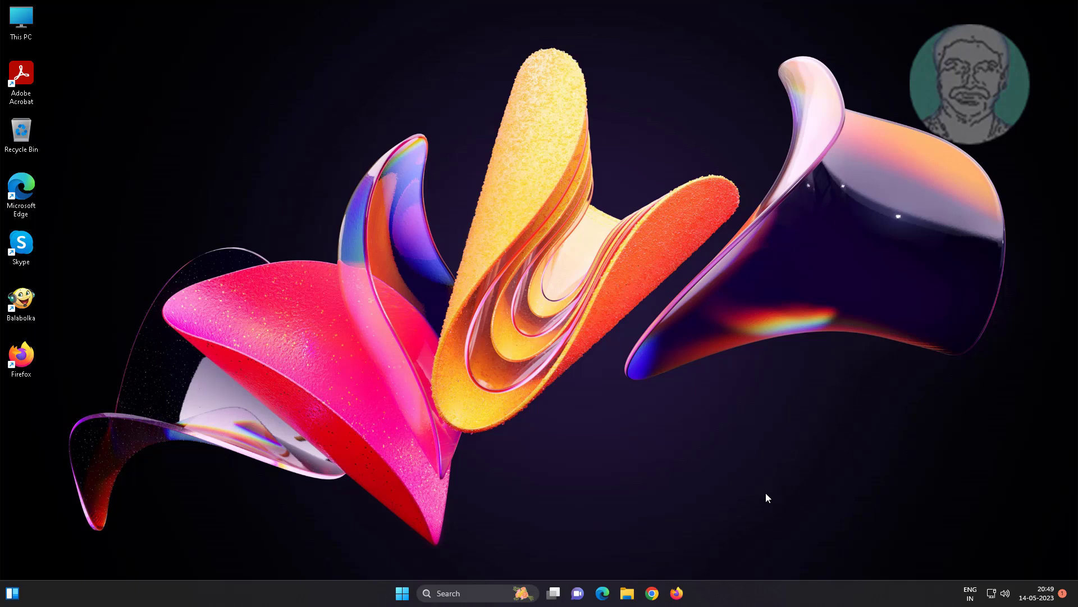
Open File Explorer on its Home view with Win+E.
key("super+e")
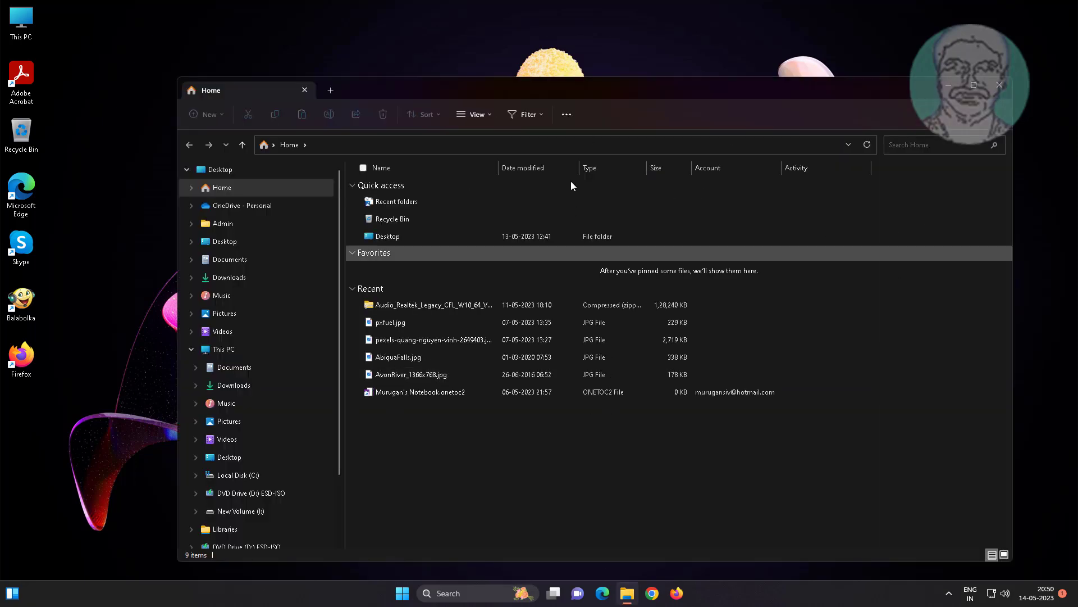
Clear the File Explorer history under Folder Options' Privacy section and close the dialog.
left_click(567, 115)
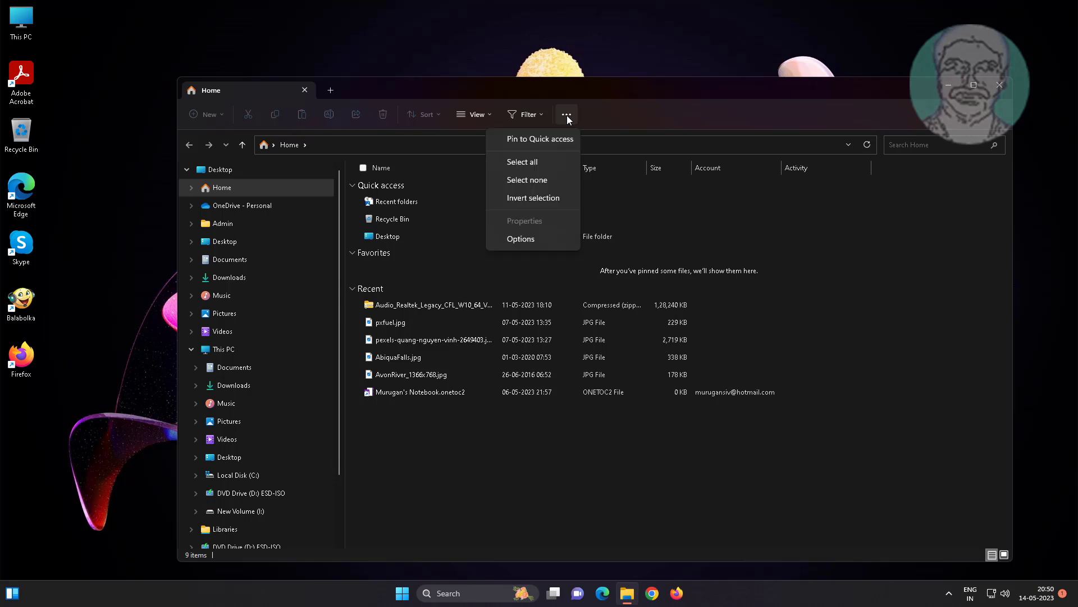
left_click(519, 239)
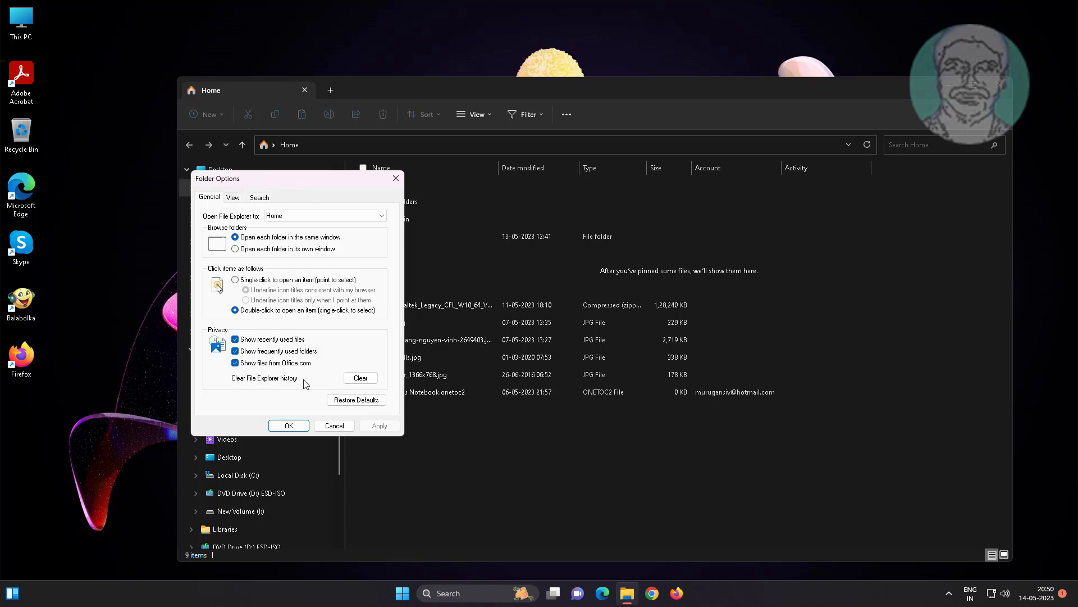
left_click(364, 381)
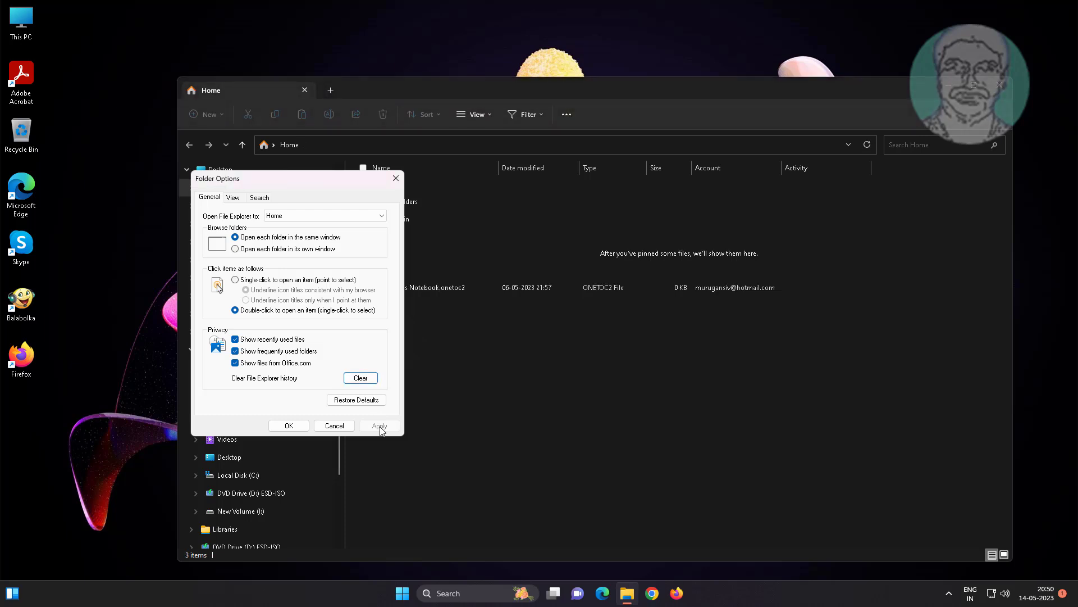
left_click(289, 426)
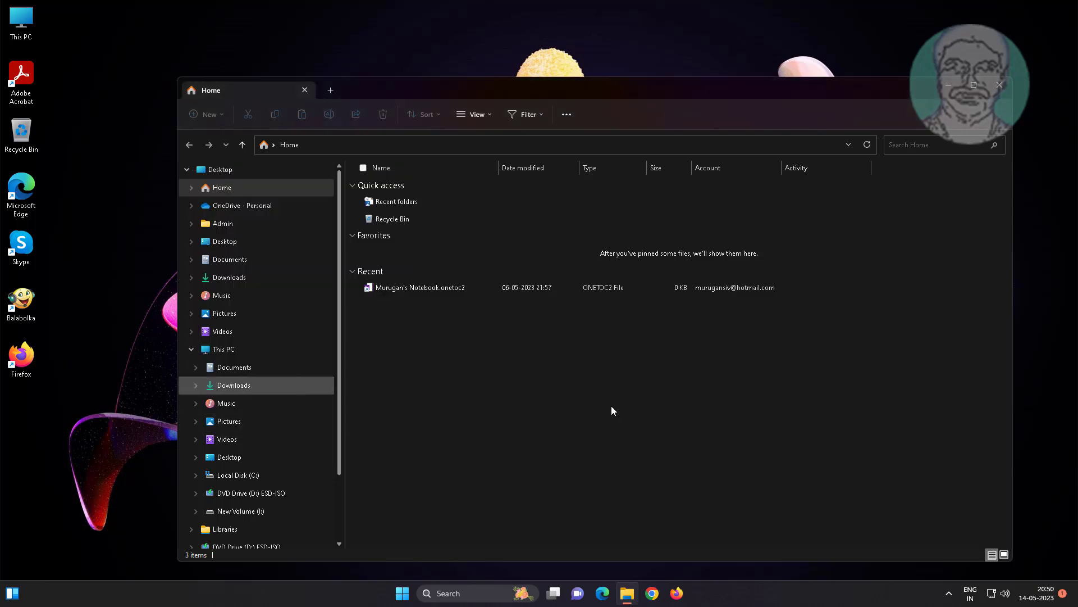
Close File Explorer and launch the Services console by searching 'services'.
left_click(1000, 86)
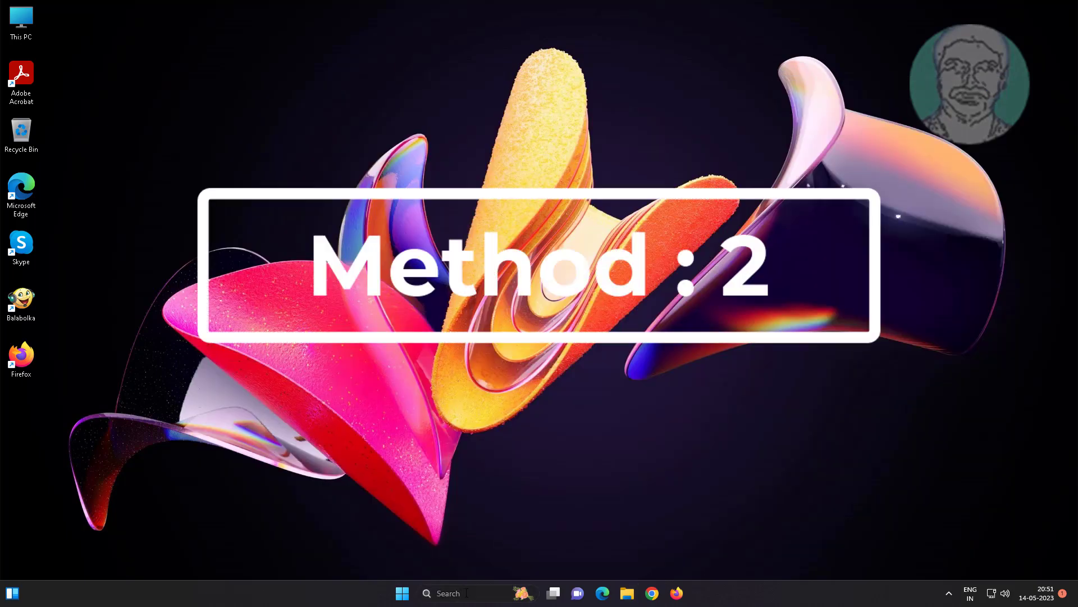
left_click(489, 594)
type("services")
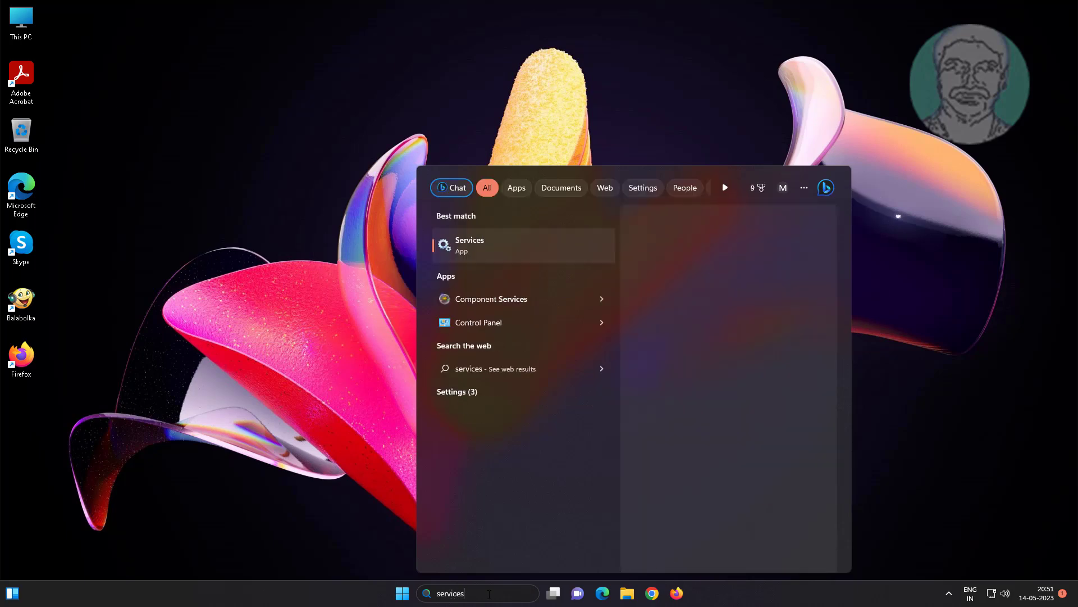
left_click(476, 250)
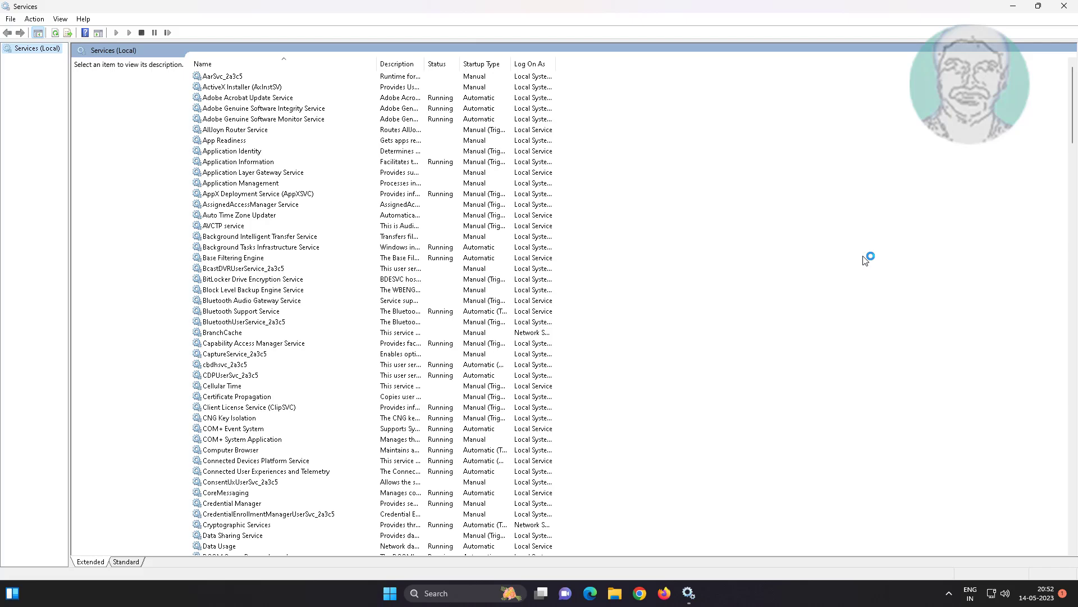
Set the Windows Search service's startup type to Automatic and apply it.
left_click(237, 304)
key("w")
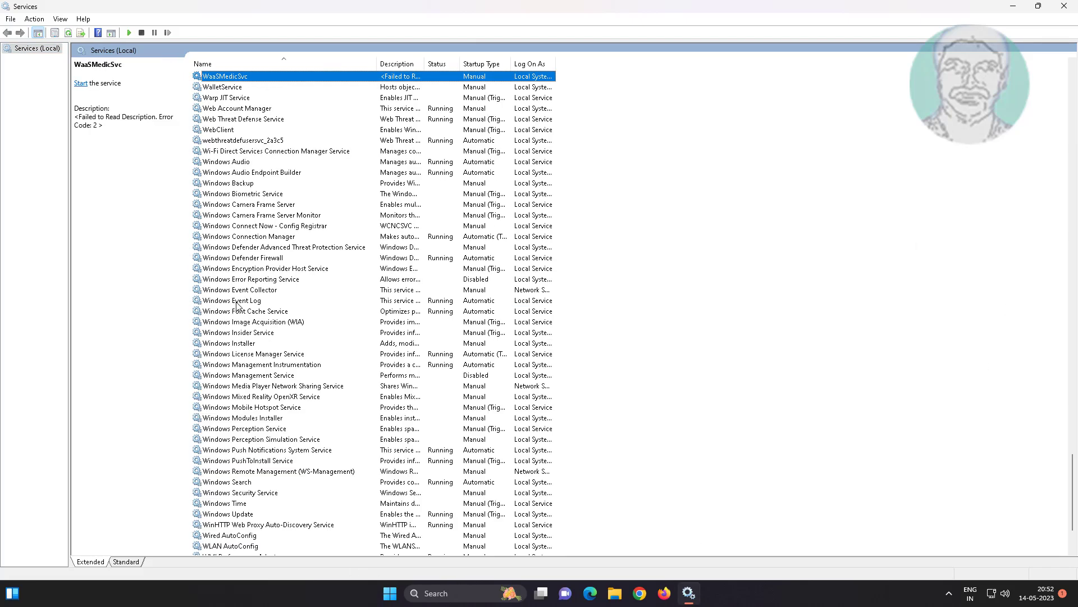
left_click(246, 484)
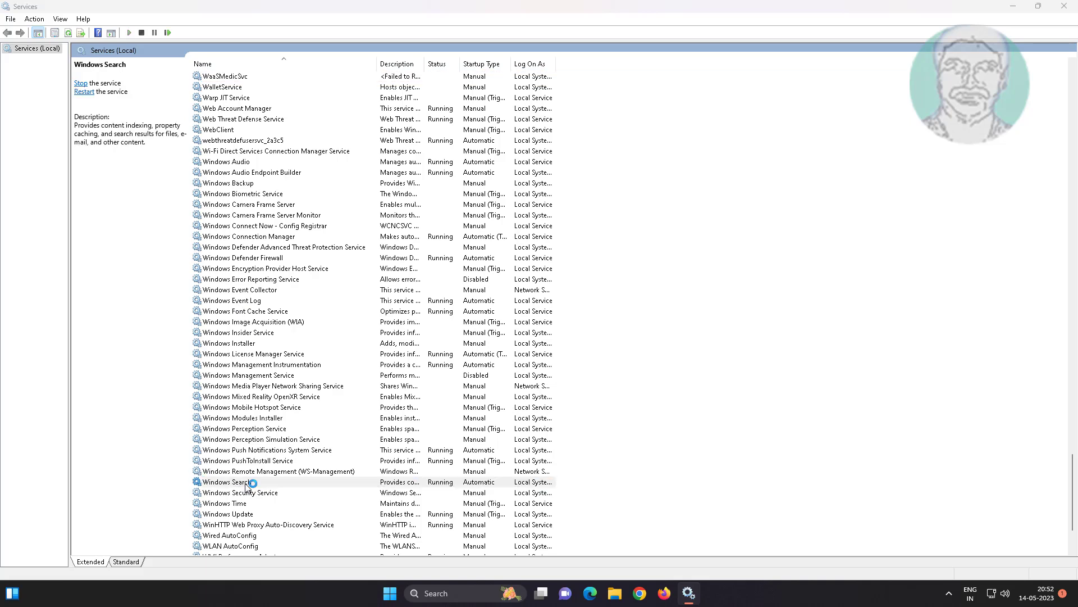
left_click(571, 284)
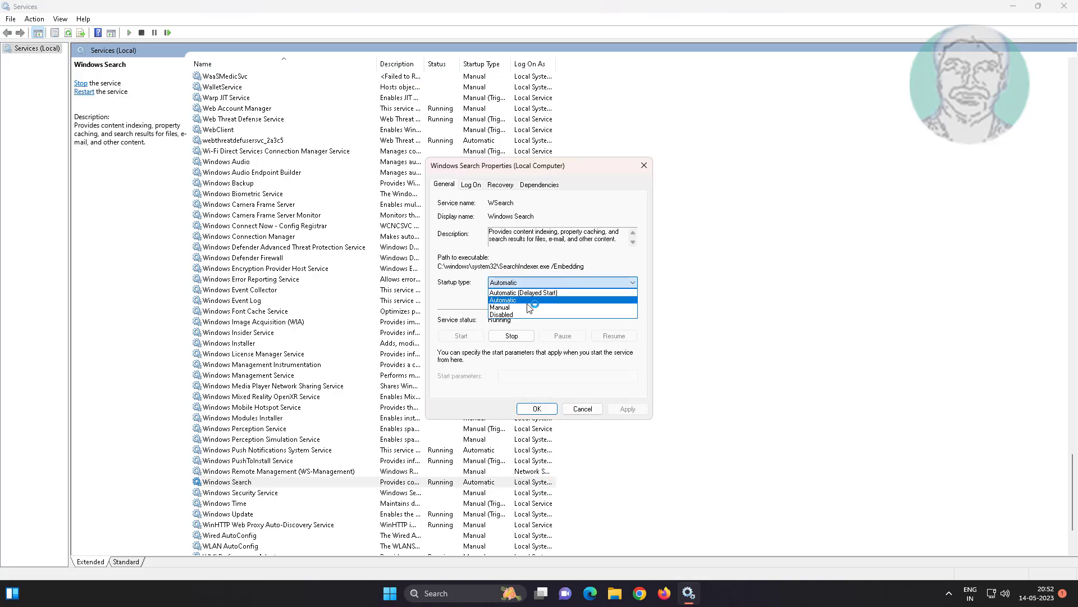
left_click(534, 301)
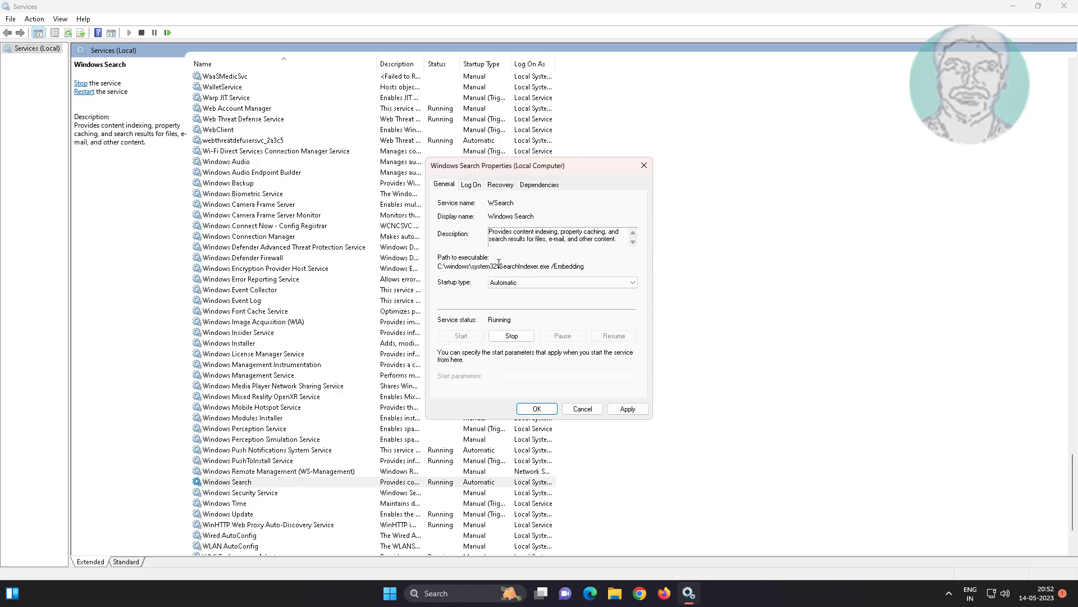
left_click(628, 409)
left_click(537, 409)
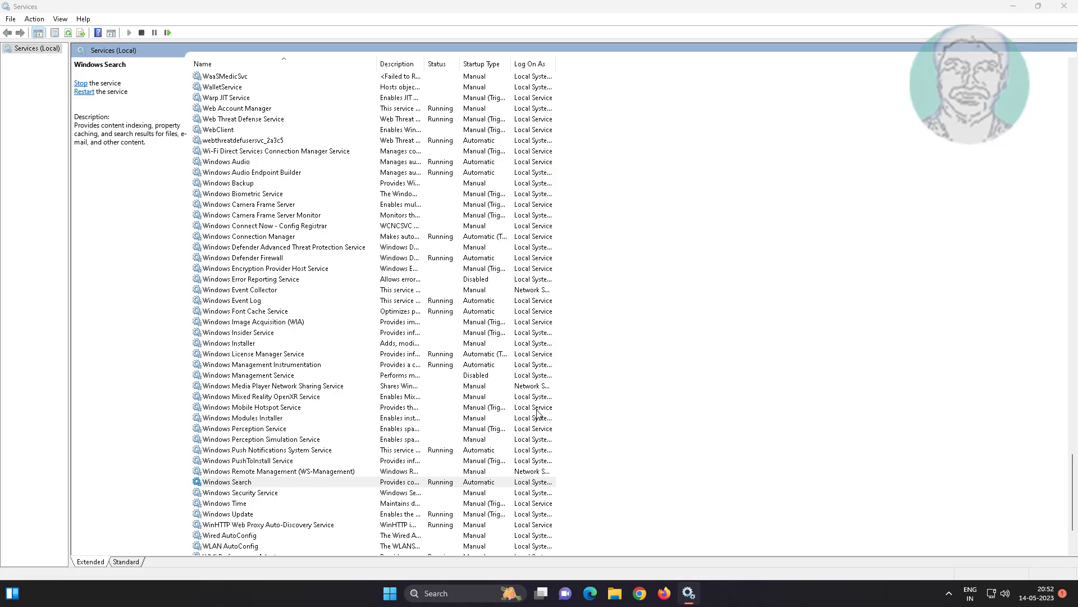
Restart the Windows Search service and close the Services console.
right_click(254, 481)
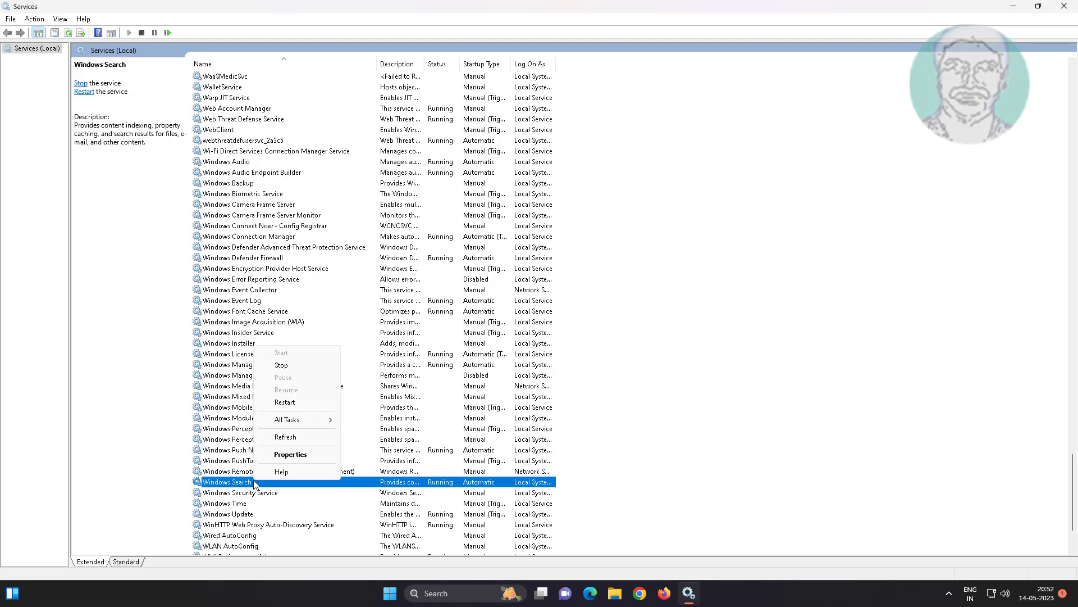
left_click(292, 402)
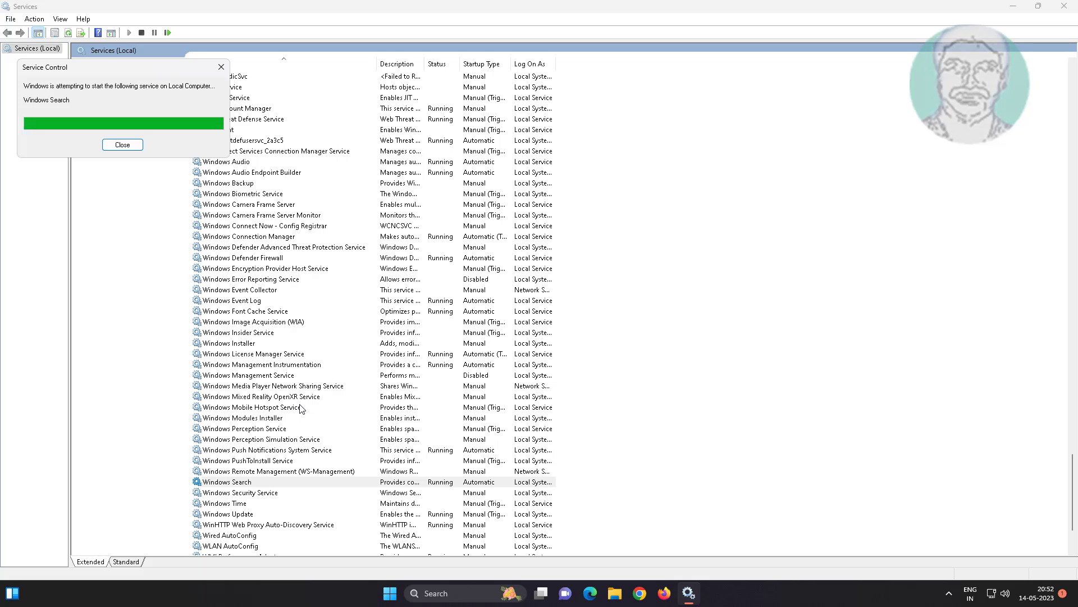
left_click(1065, 6)
left_click(402, 593)
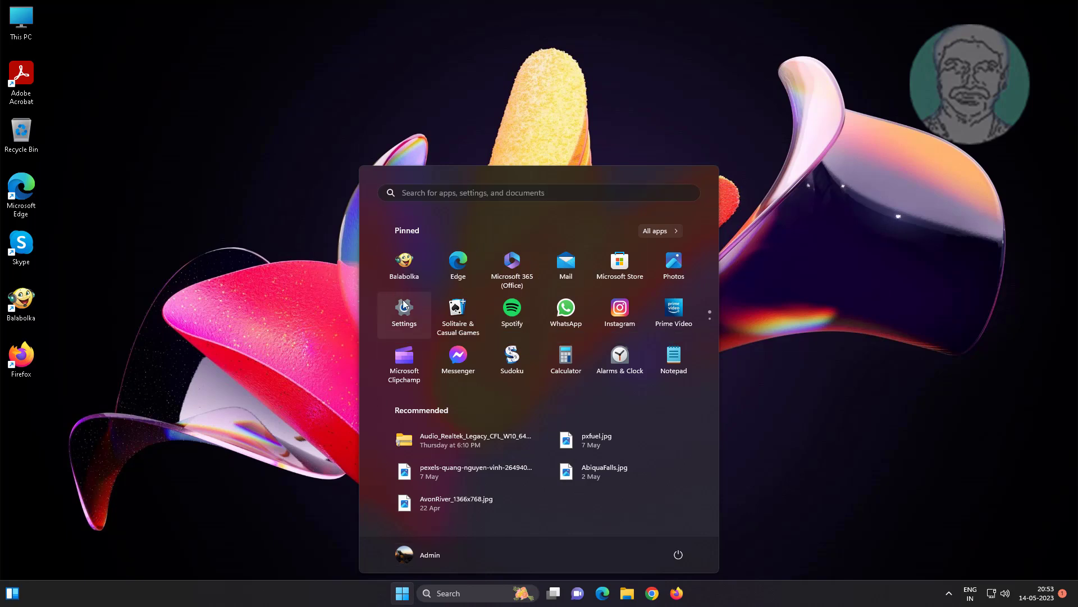
Run the Search and Indexing troubleshooter from Settings > System > Troubleshoot > Other troubleshooters.
left_click(402, 310)
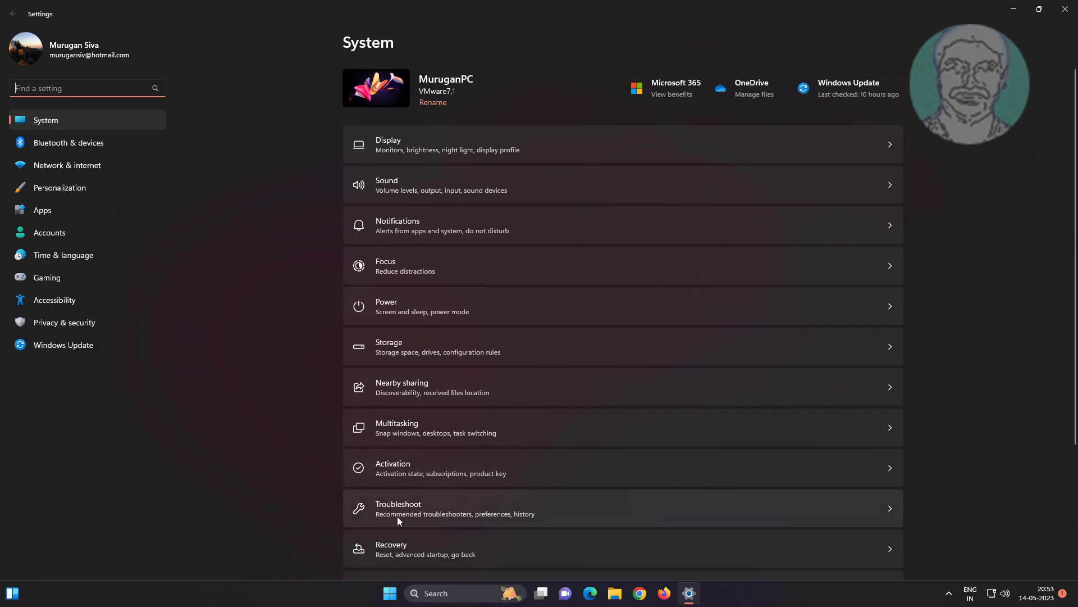
left_click(448, 513)
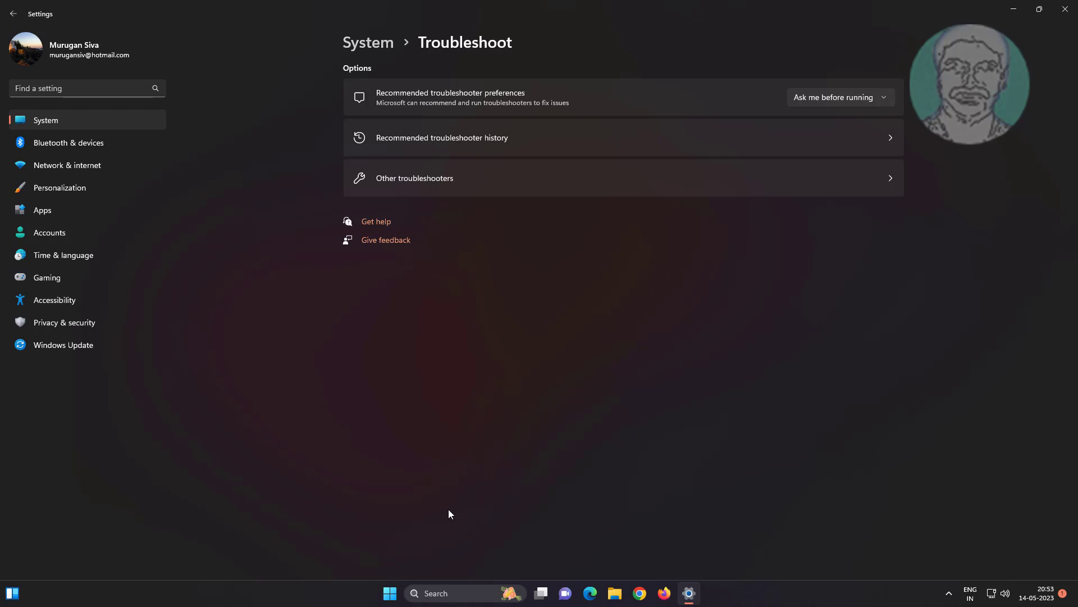
left_click(430, 185)
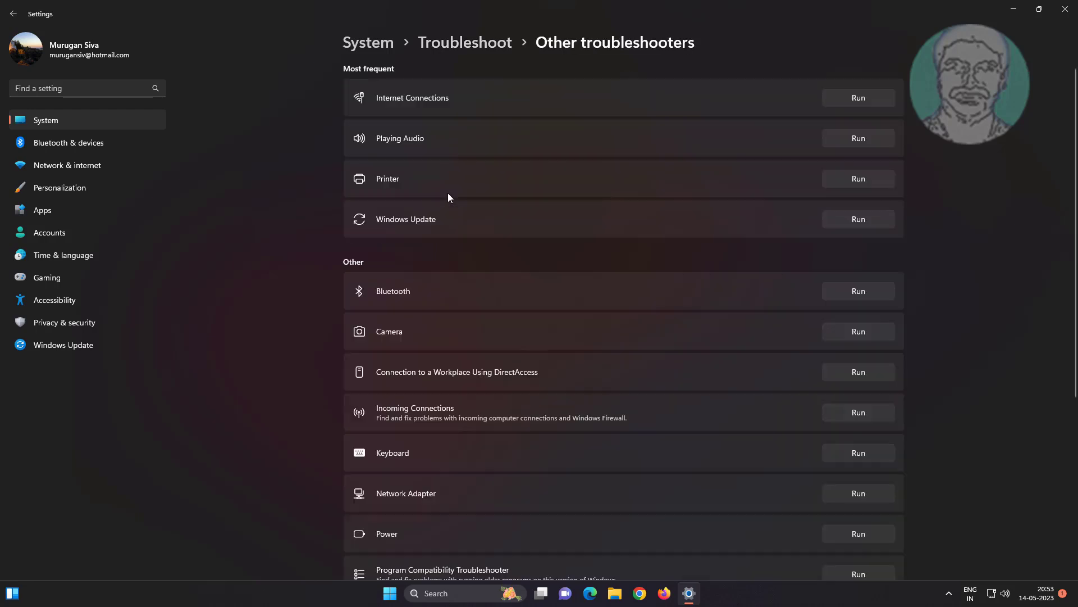
scroll(473, 410, "down", 5)
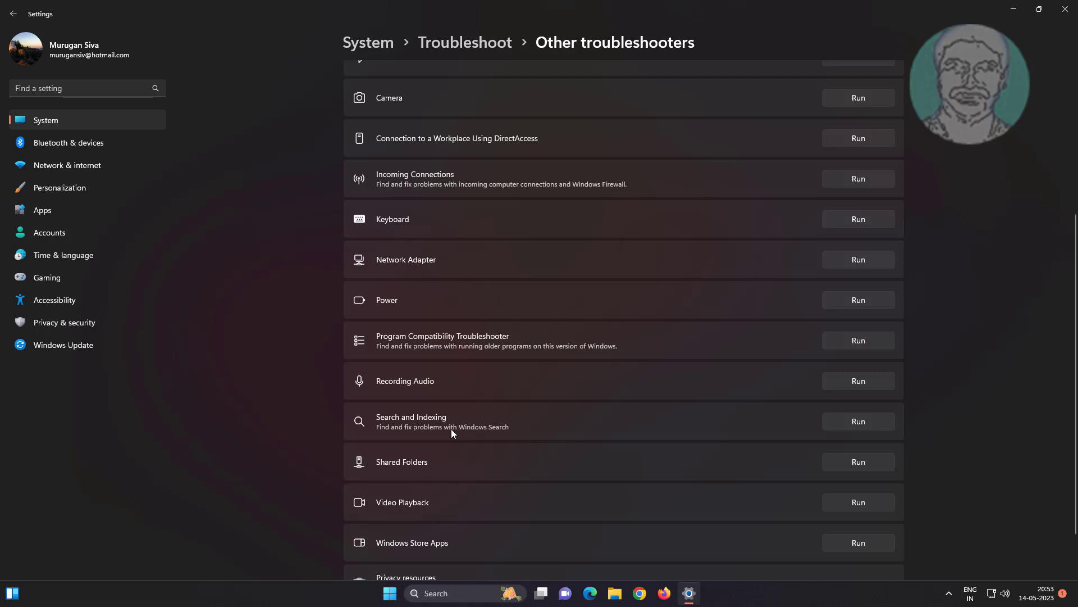
left_click(854, 423)
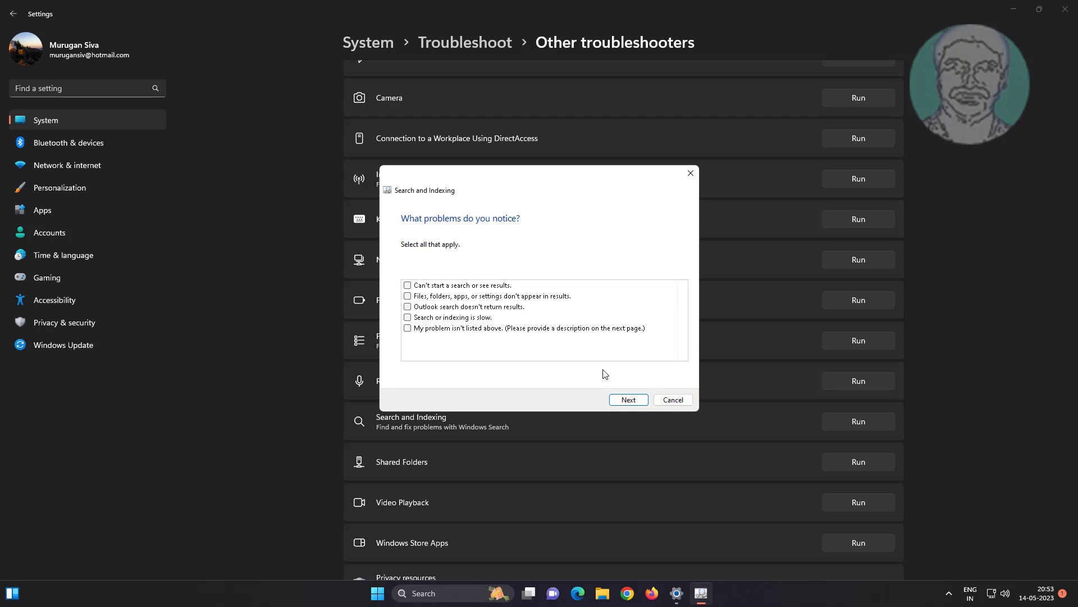
Report 'My problem isn't listed above', finish the troubleshooter, and close Settings.
left_click(407, 328)
left_click(629, 400)
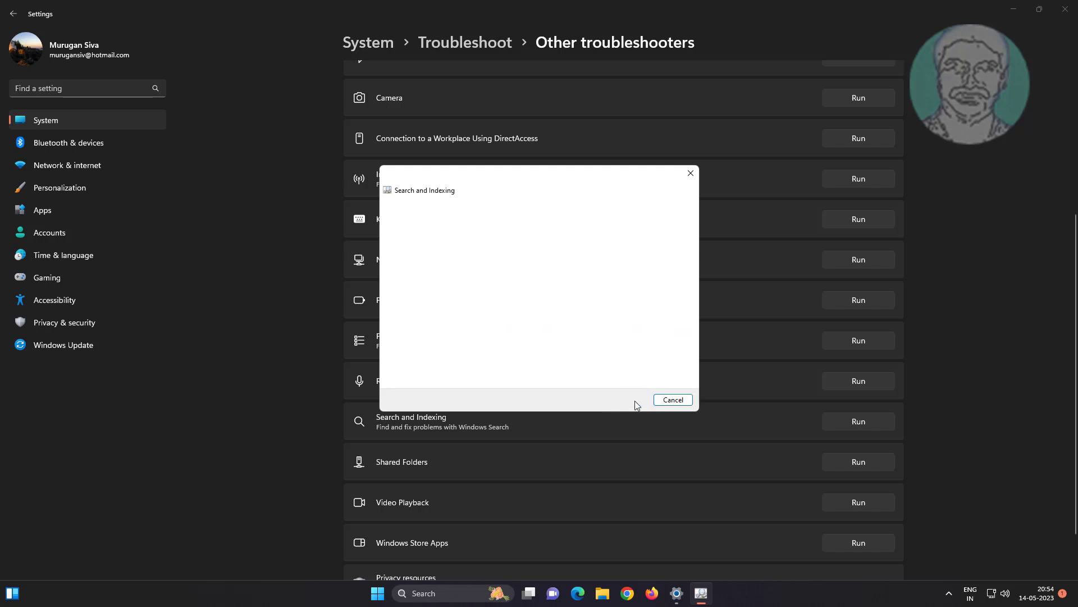
left_click(636, 401)
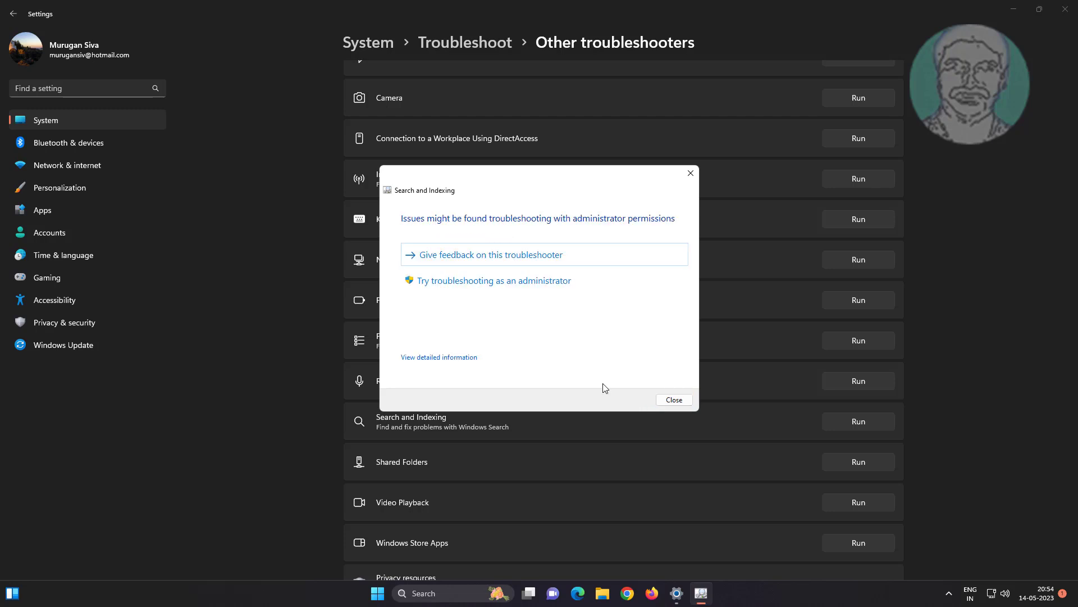
left_click(670, 399)
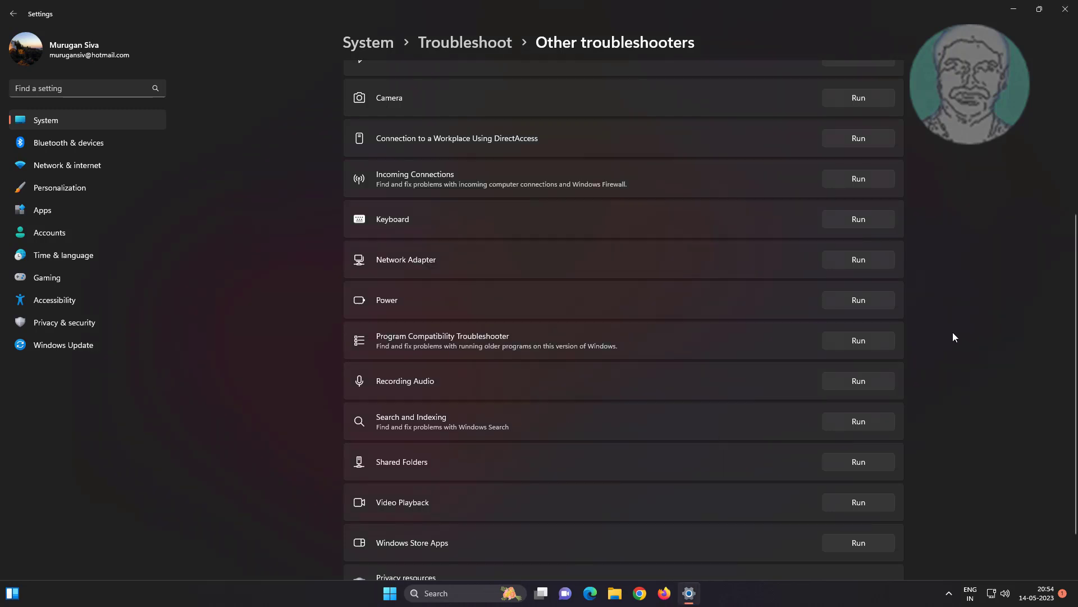
left_click(1065, 9)
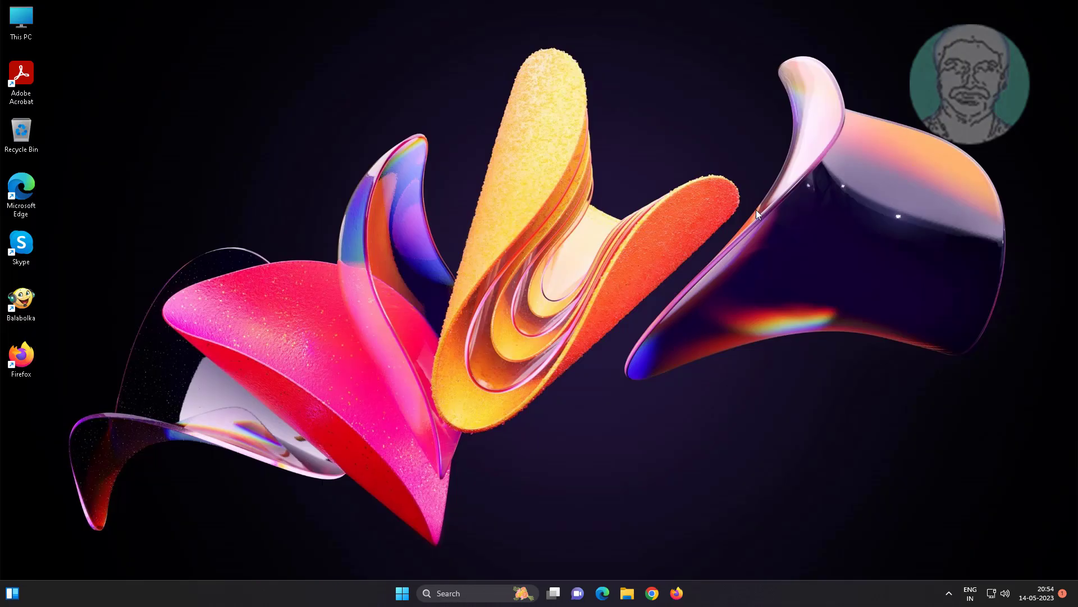
Search for 'control panel' and open Control Panel from the results.
left_click(461, 596)
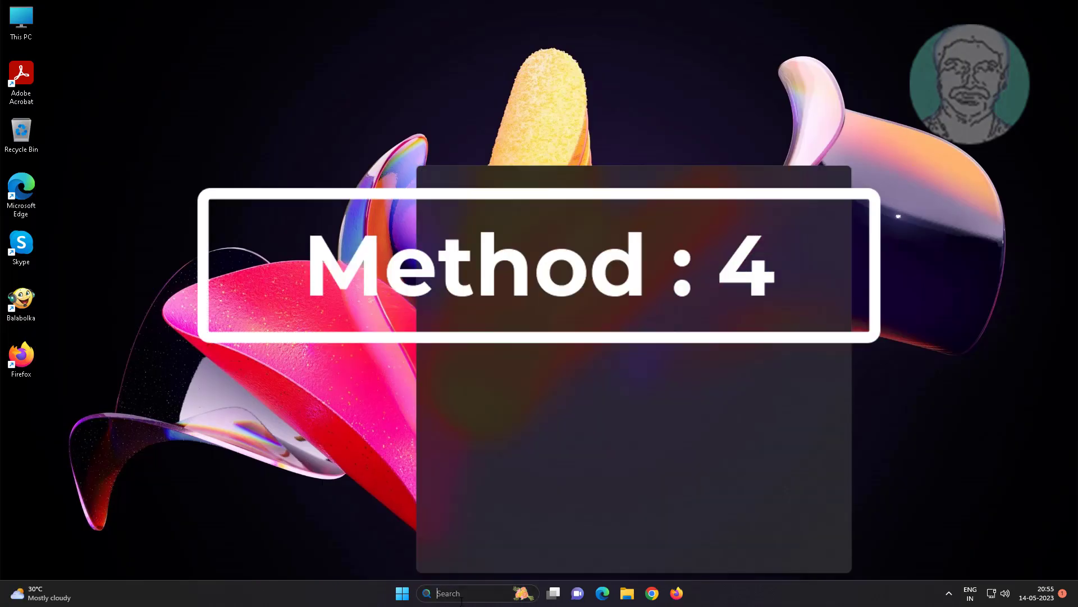
type("control panel")
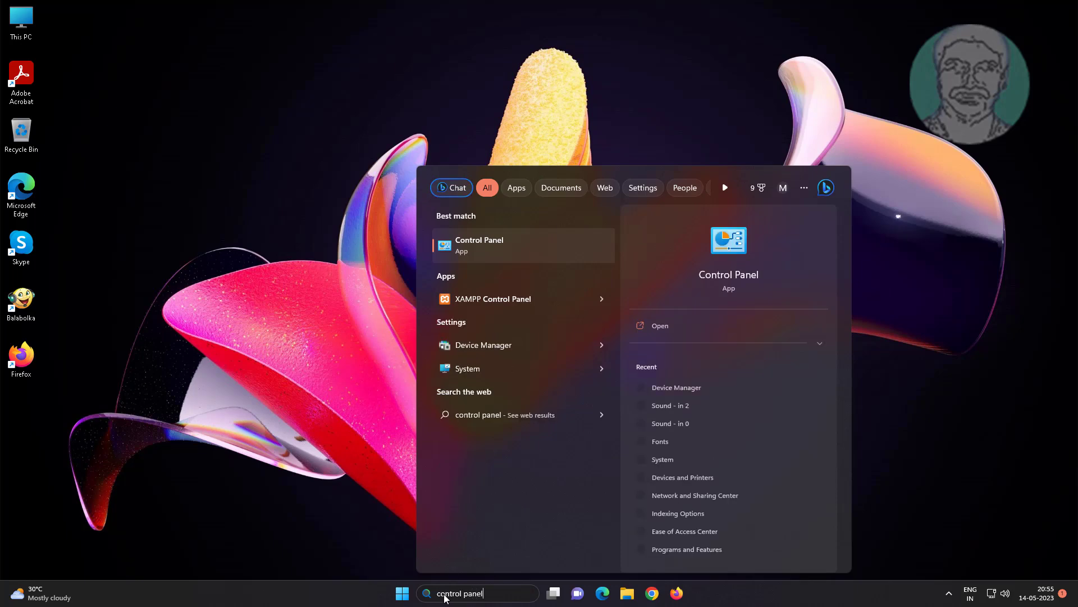
left_click(496, 251)
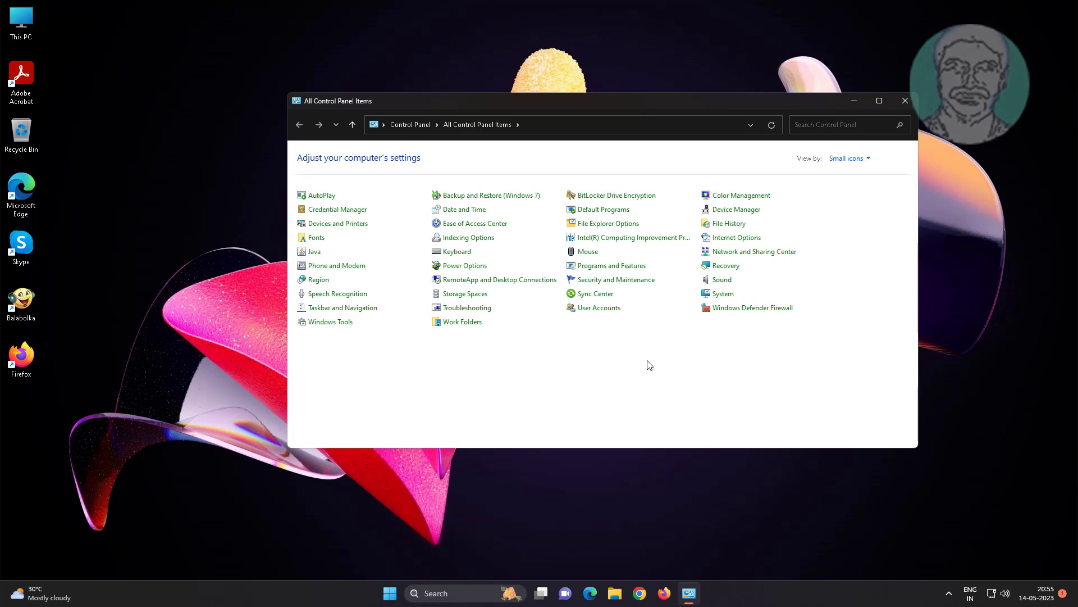
Rebuild the search index from Indexing Options' Advanced settings, then close Control Panel.
left_click(481, 238)
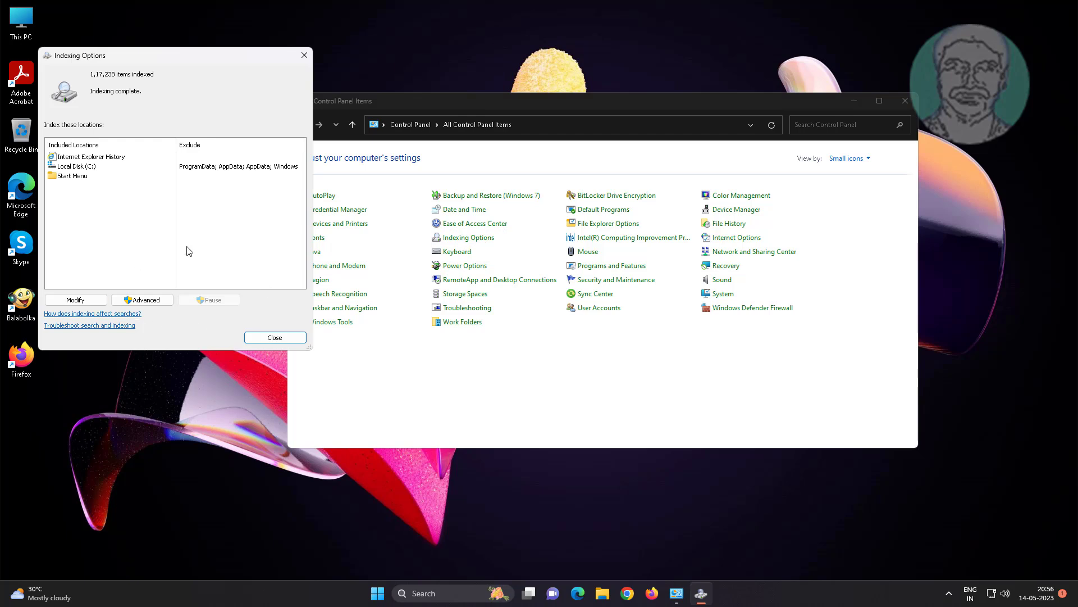
left_click(163, 299)
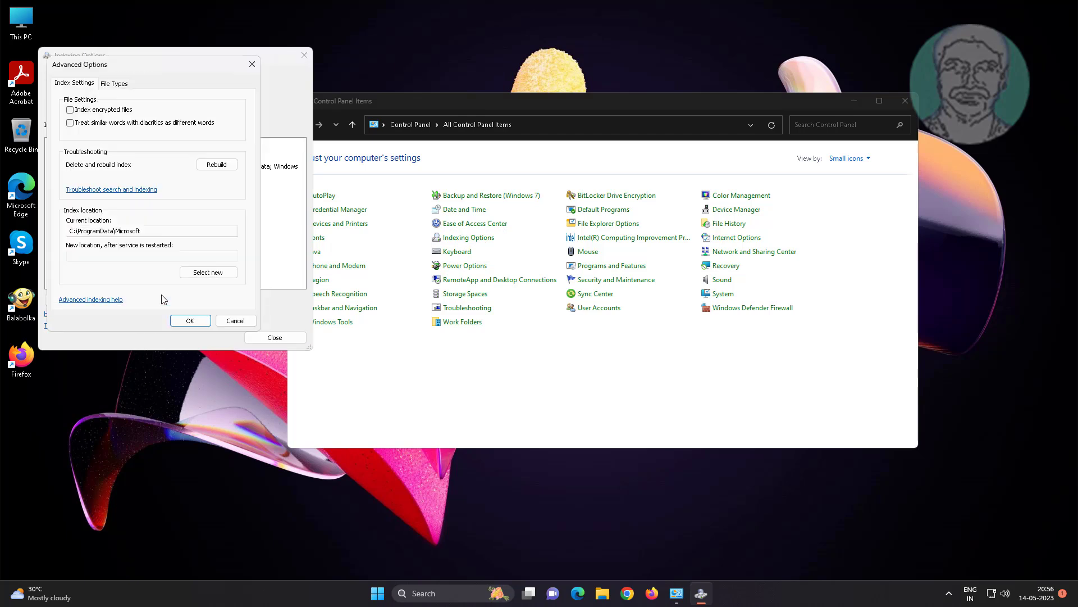
left_click(218, 164)
left_click(575, 338)
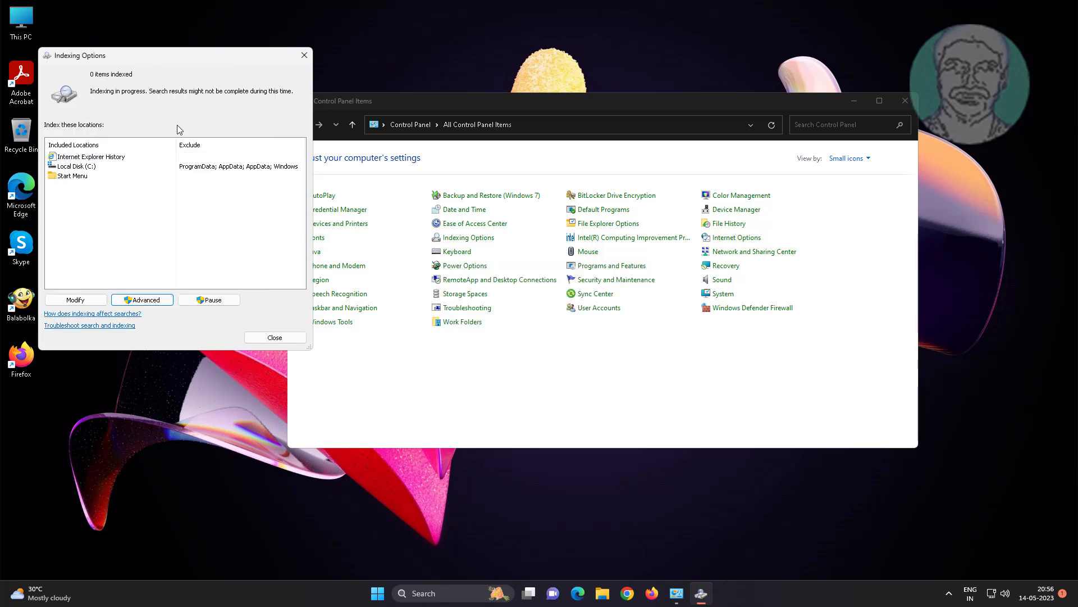
left_click(280, 338)
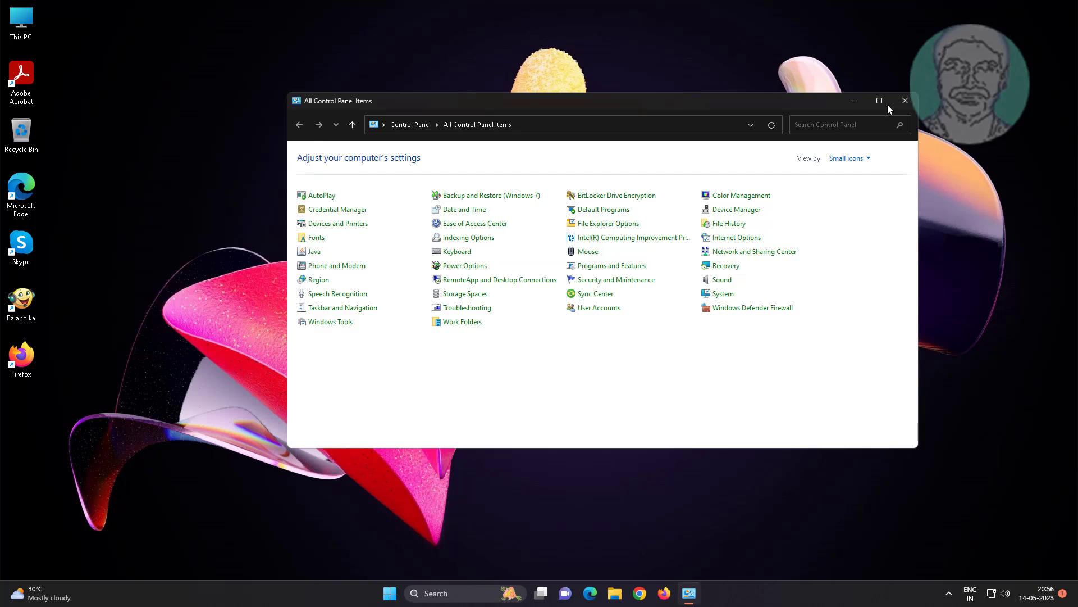
left_click(905, 101)
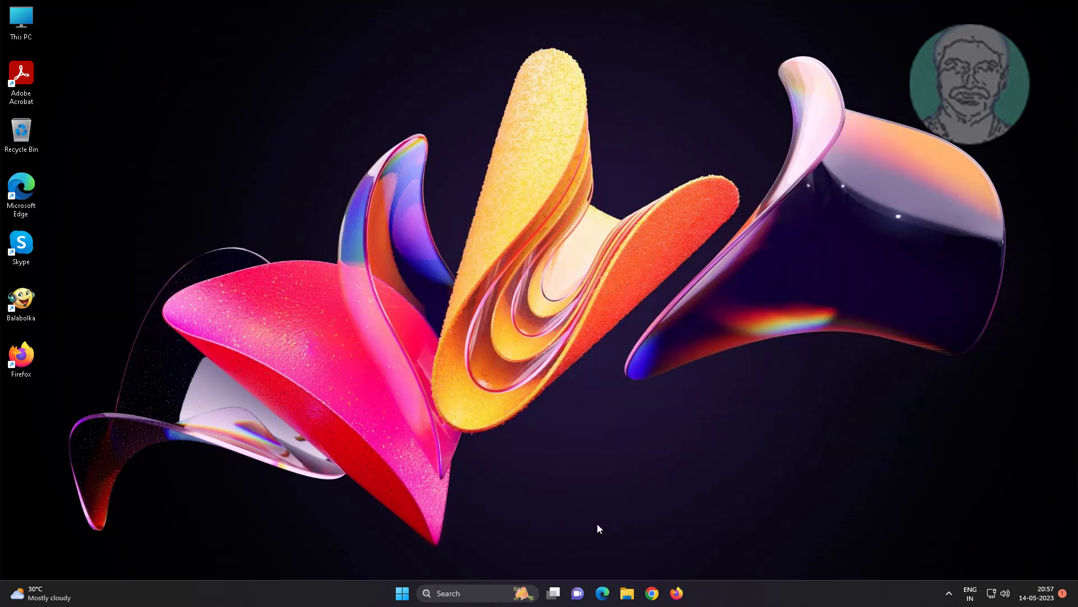
left_click(404, 599)
Turn on Search history on this device in Privacy & security > Search permissions, then close Settings.
left_click(404, 308)
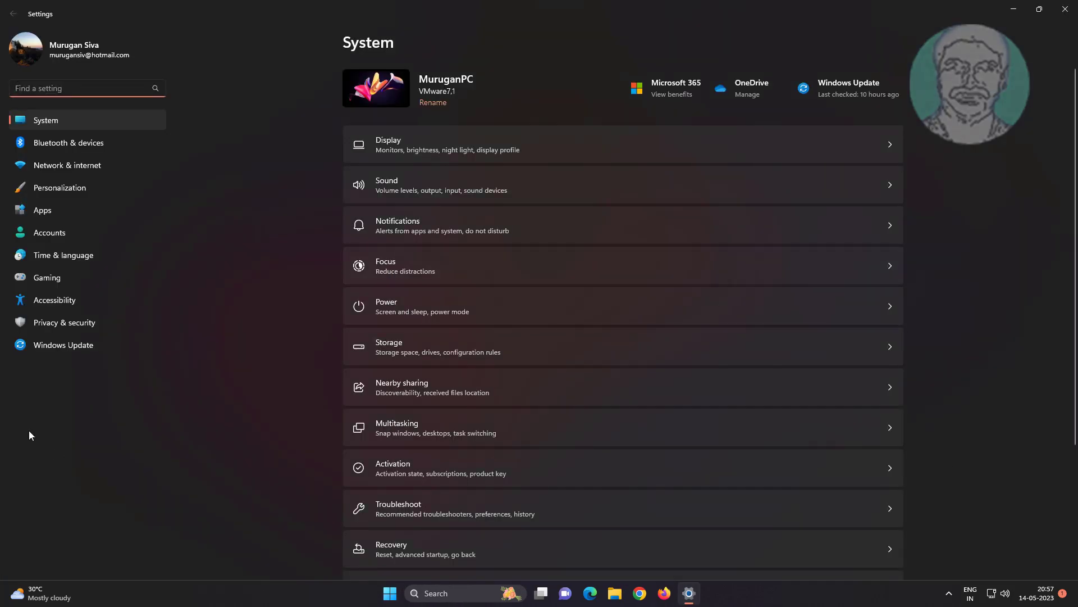
left_click(81, 322)
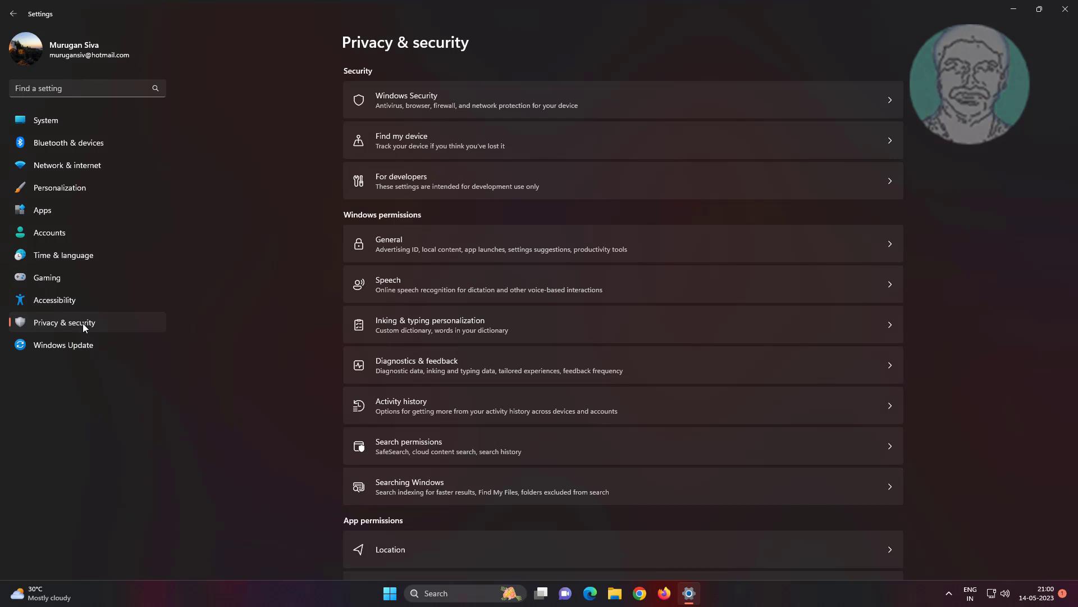
left_click(456, 450)
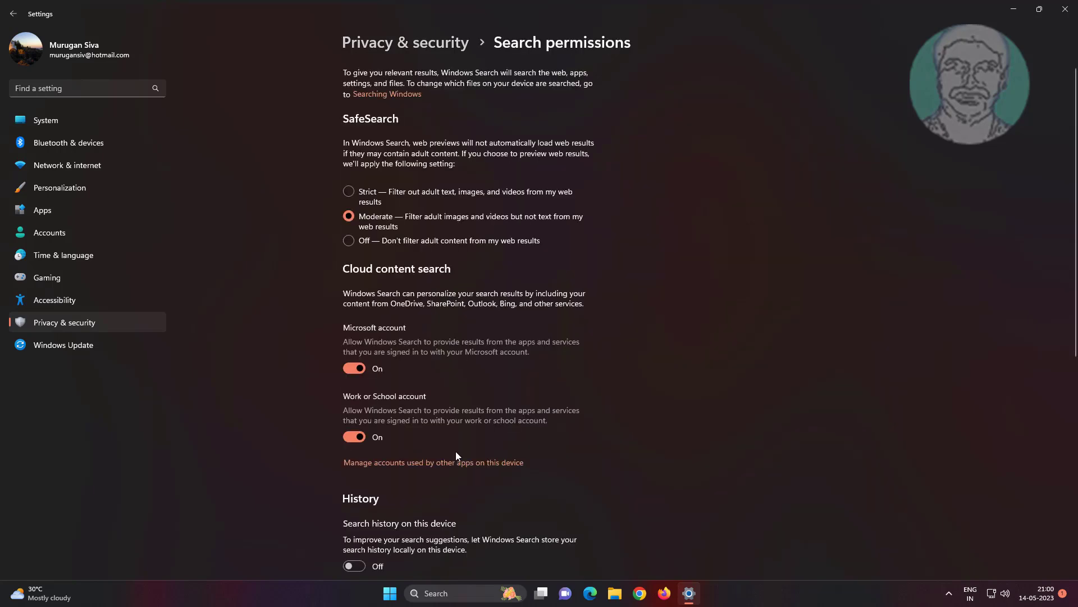
scroll(456, 451, "down", 5)
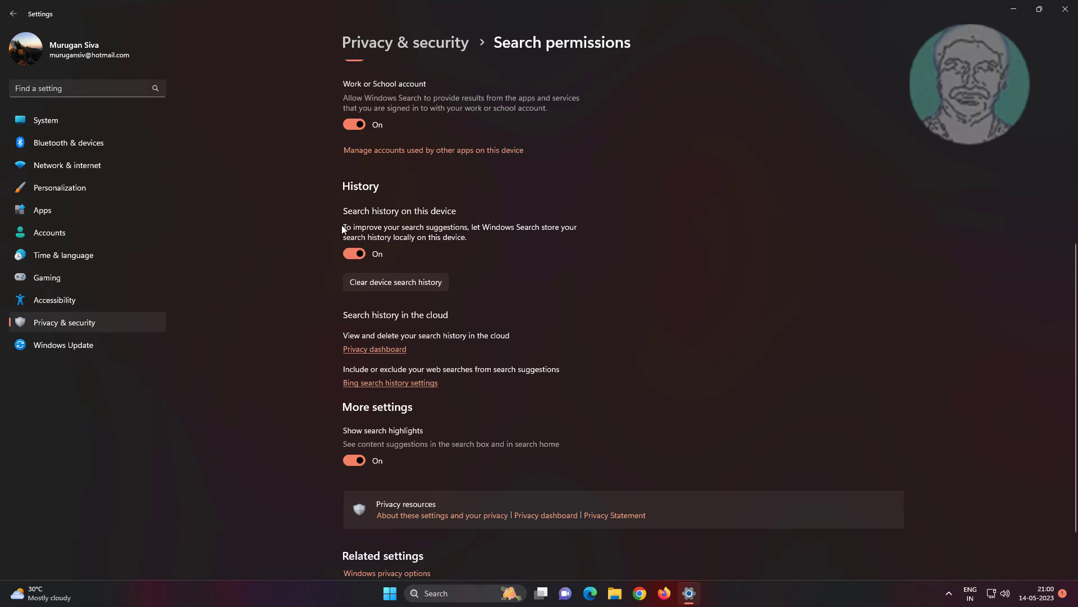
left_click(1065, 9)
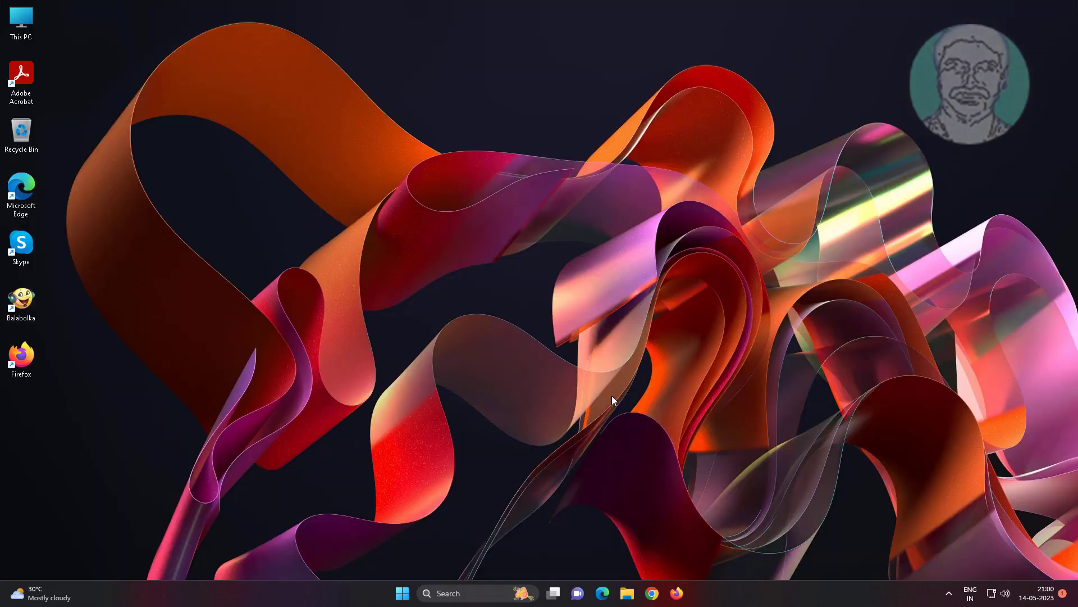
Reopen File Explorer and show the View tab of Folder Options.
left_click(628, 595)
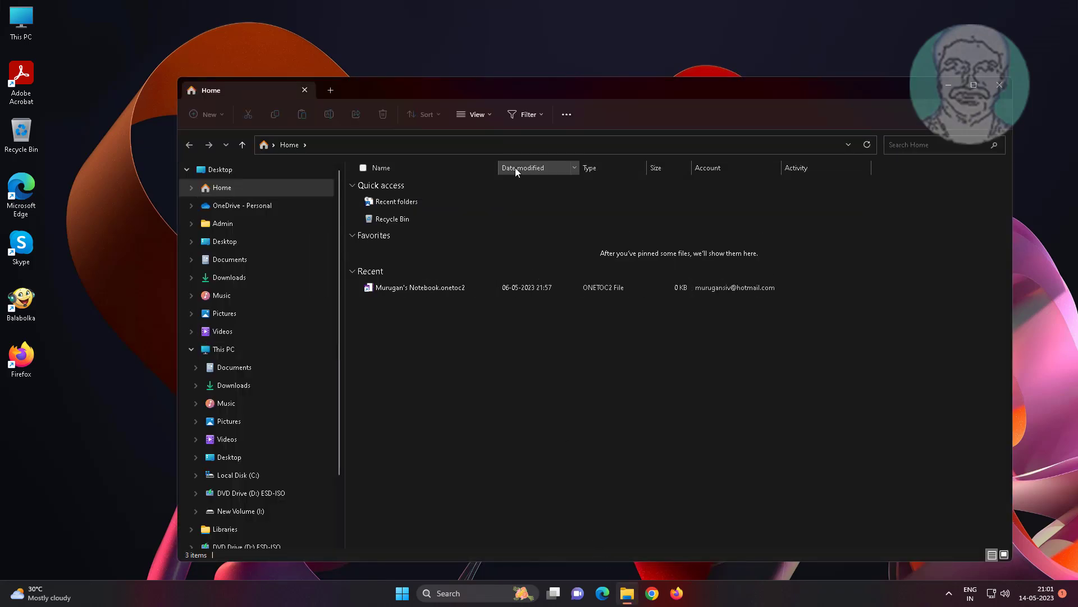
left_click(561, 118)
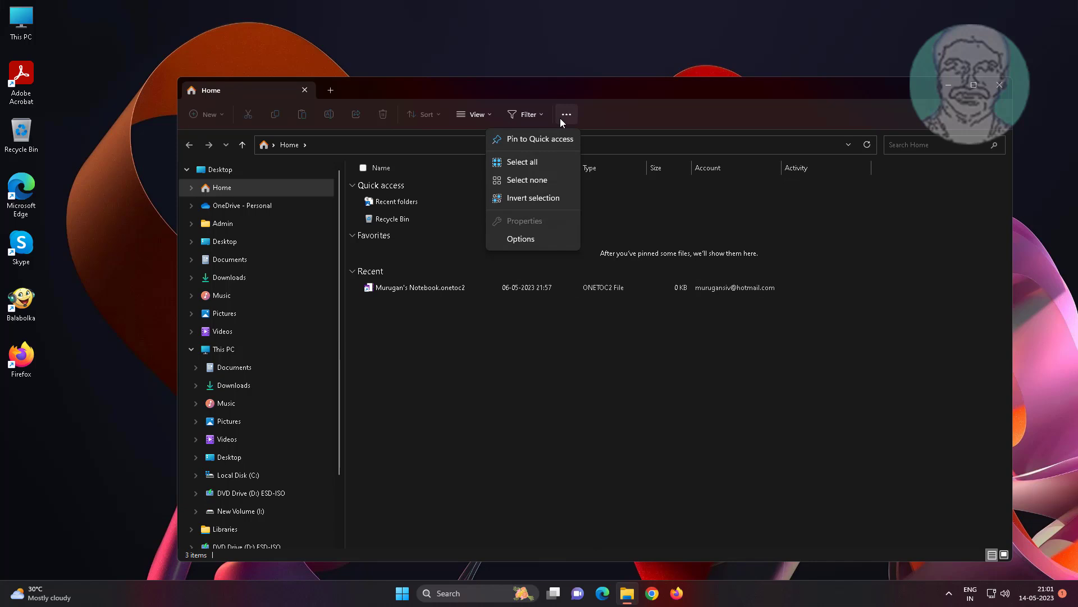
left_click(521, 240)
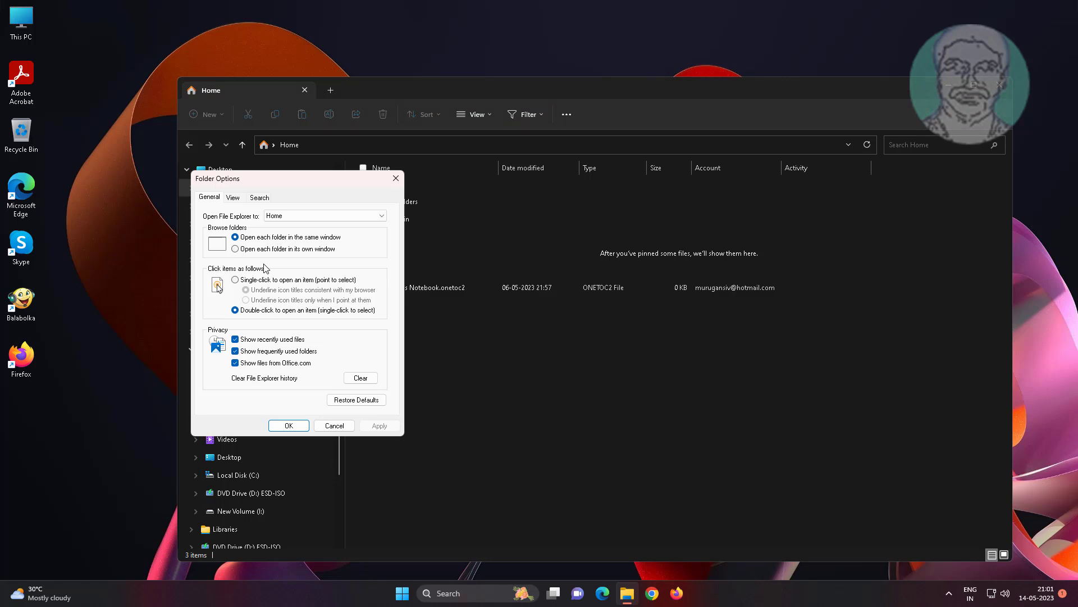
left_click(237, 198)
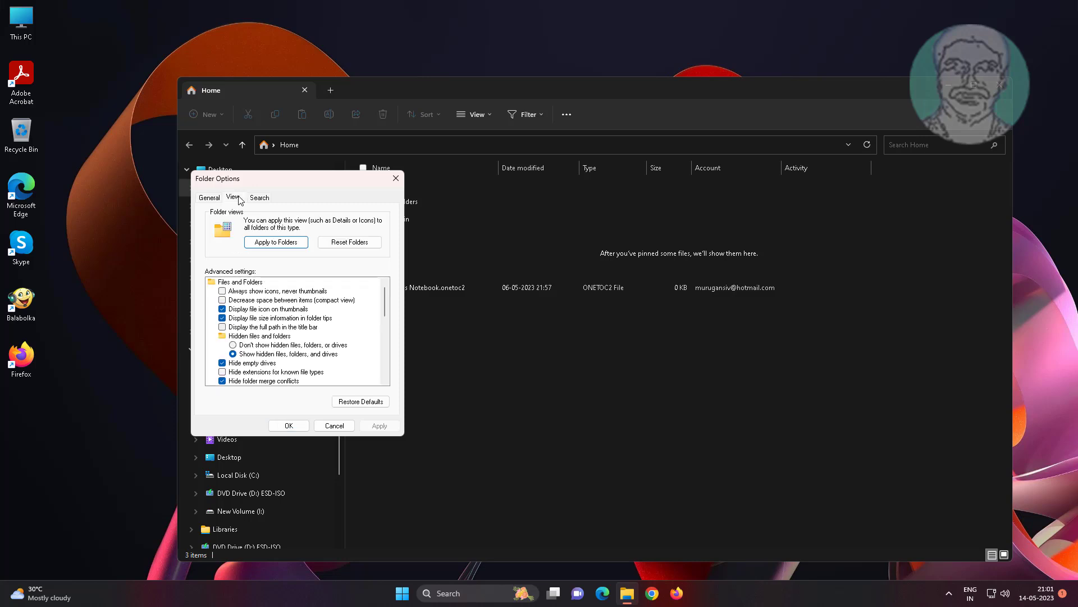